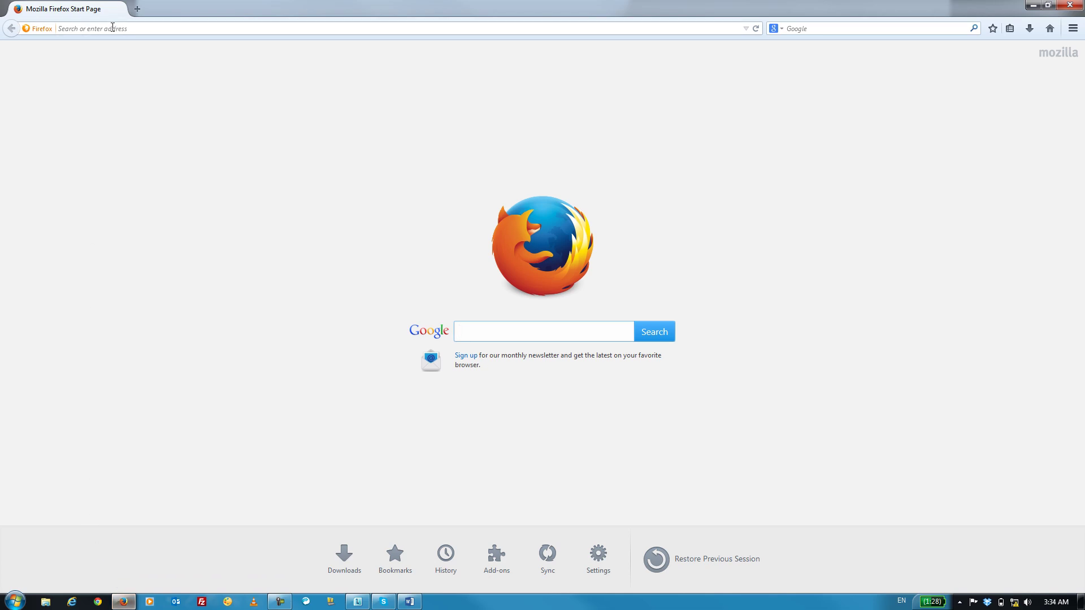
Step: Load the controller login page at 192.168.0.250 and fill in the administrator user name and password
left_click(112, 28)
type("192.168.0.")
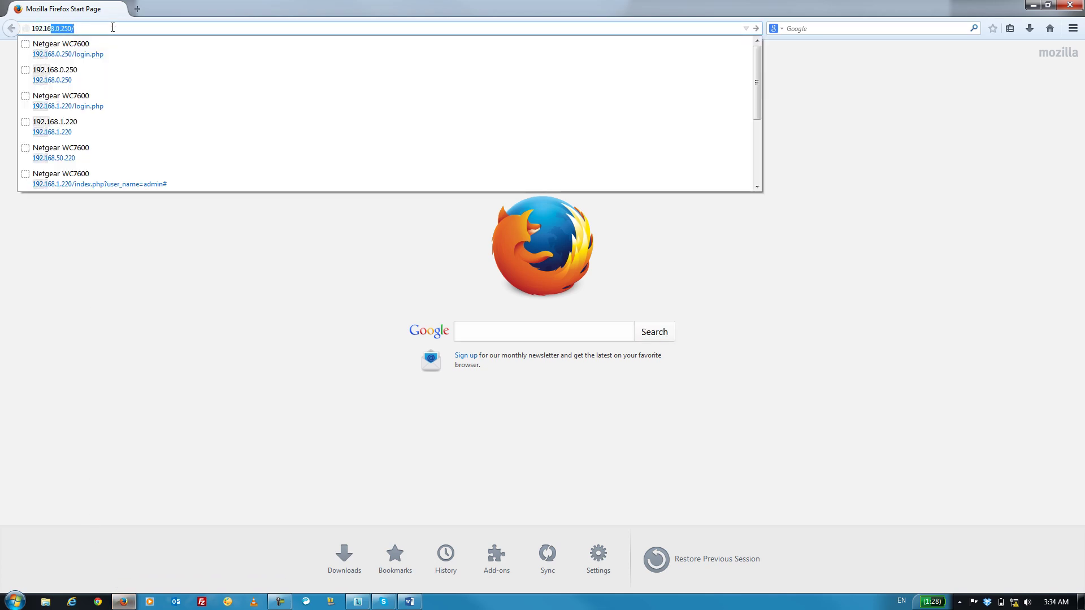
type("250")
key("Return")
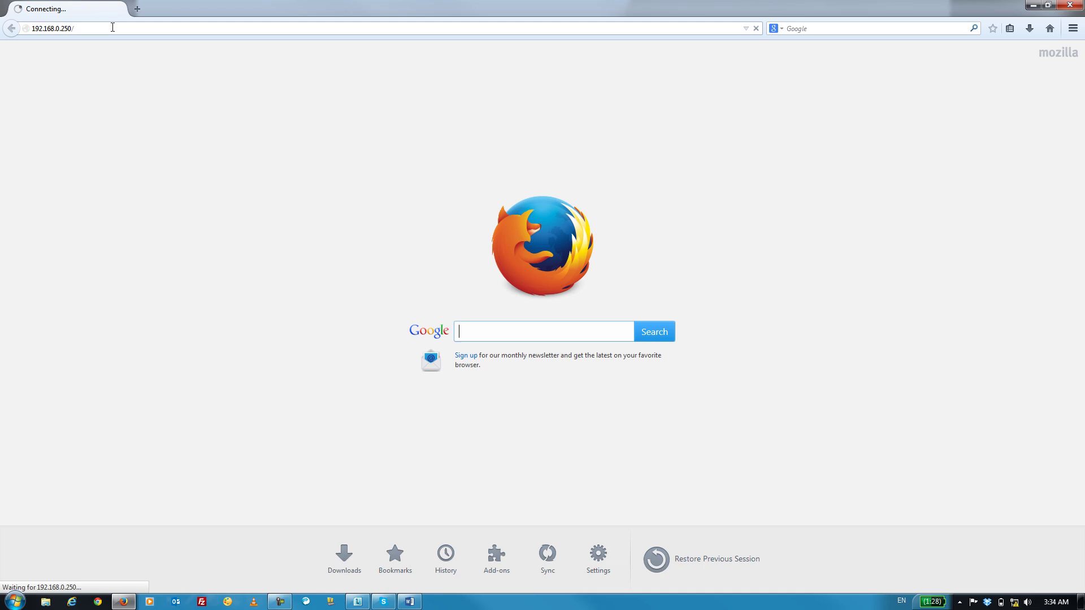
type("admin")
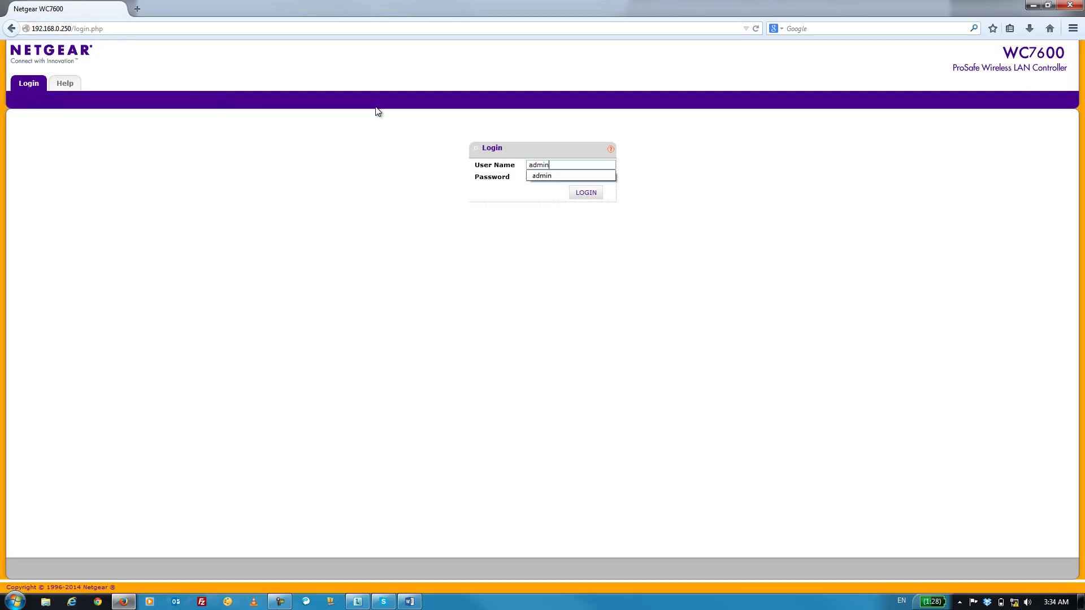
key("Tab")
type("password")
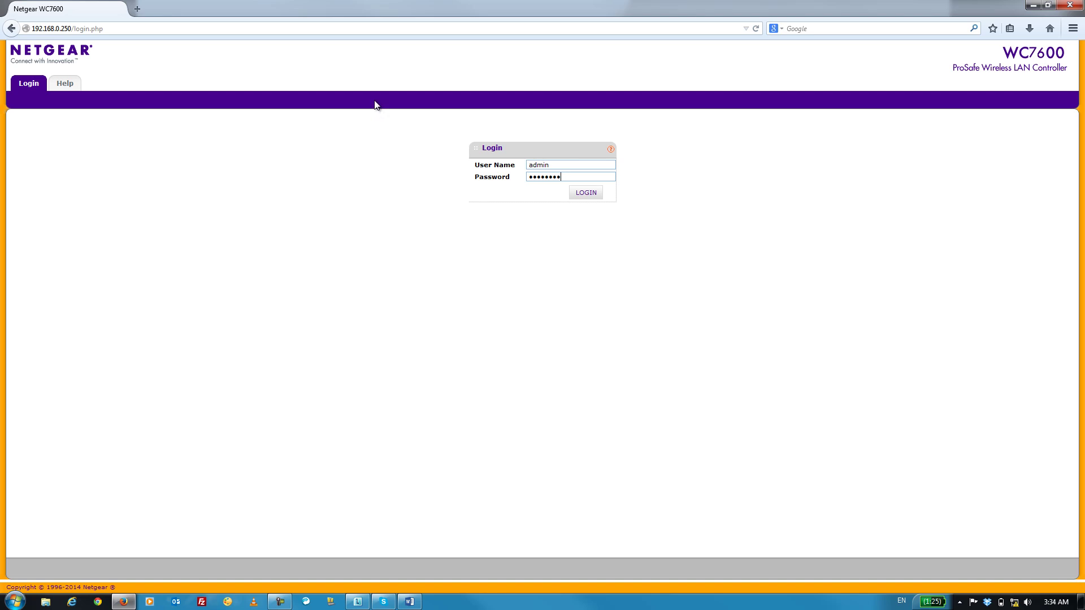
Step: Log in and go to the controller's Configuration > System > IP/VLAN settings
left_click(580, 192)
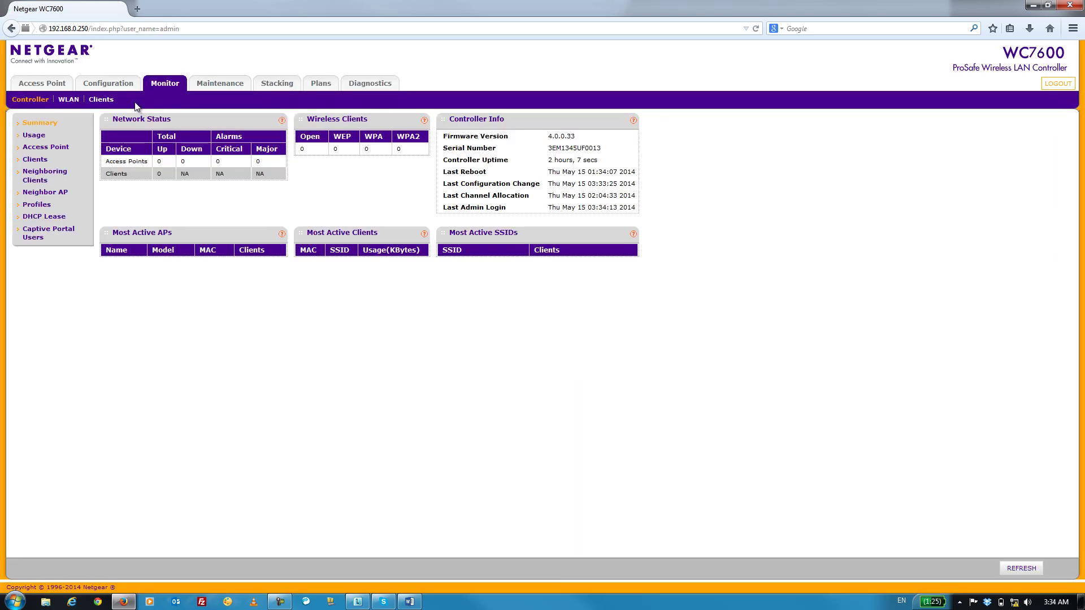
left_click(112, 84)
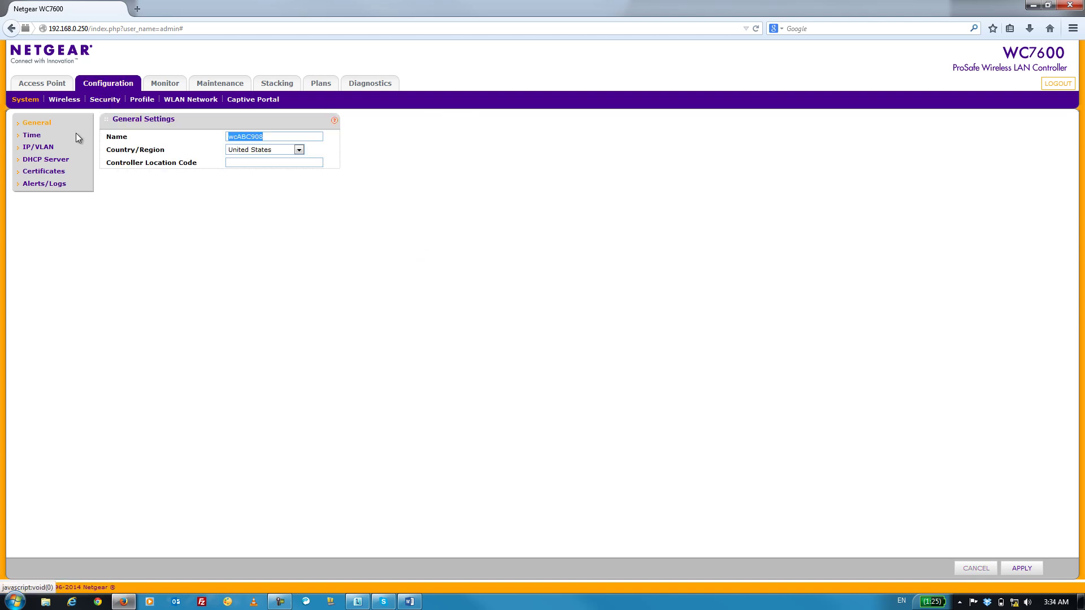
left_click(47, 149)
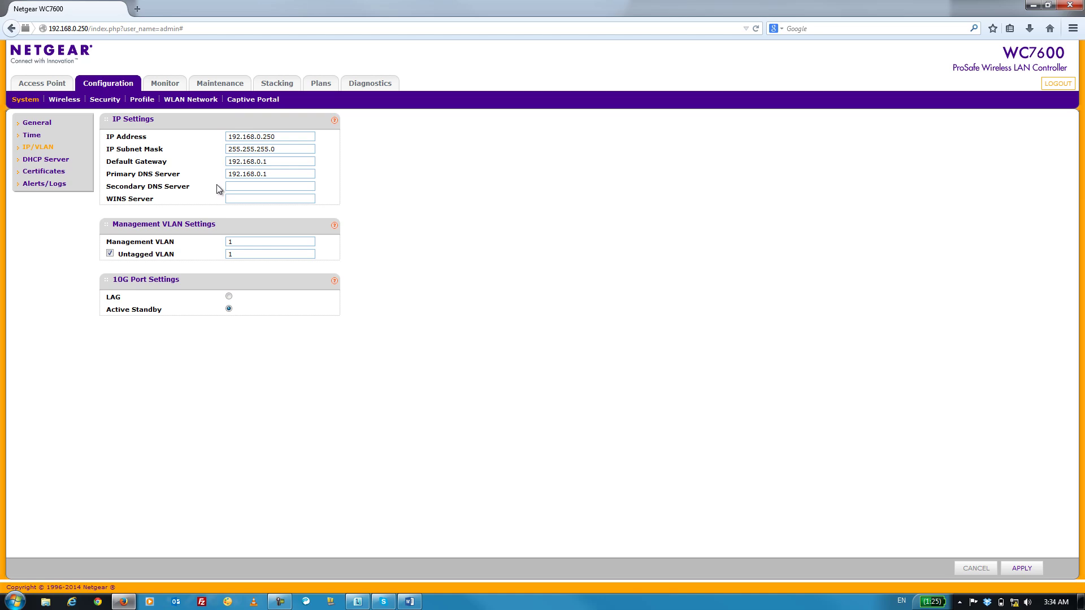
Step: Change the IP to 192.168.1.220, gateway and primary DNS to 192.168.1.1, and apply
left_click(284, 137)
key("BackSpace")
key("BackSpace")
key("BackSpace")
key("BackSpace")
key("BackSpace")
type("1.220")
left_click(261, 162)
key("BackSpace")
type("1")
left_click(261, 174)
key("BackSpace")
type("1")
left_click(1028, 574)
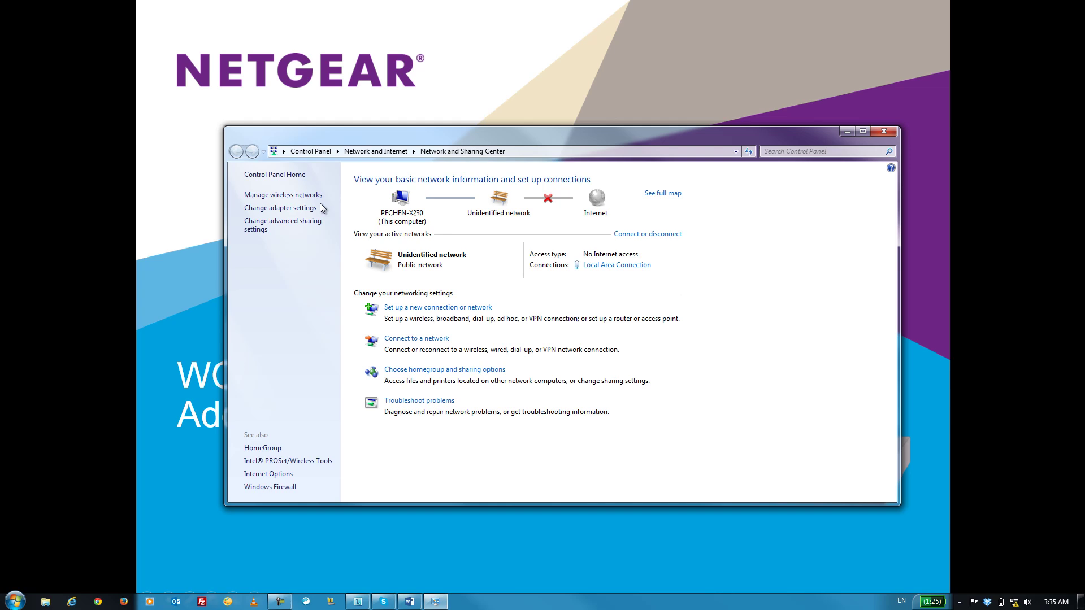
Step: Set the Local Area Connection's IPv4 address to 192.168.1.100 and save the adapter properties
left_click(293, 209)
right_click(296, 197)
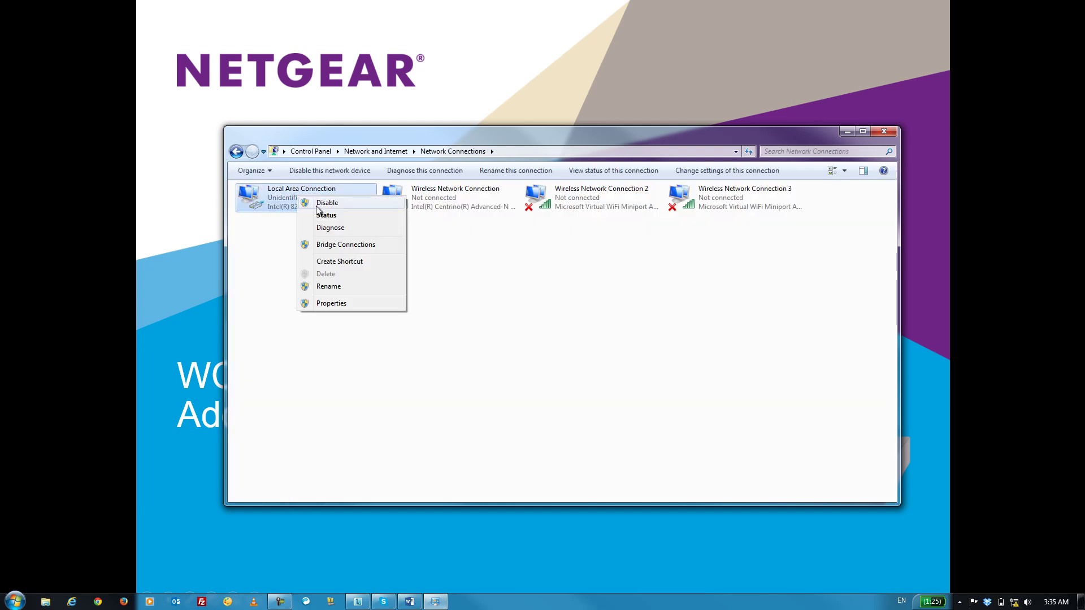
left_click(332, 304)
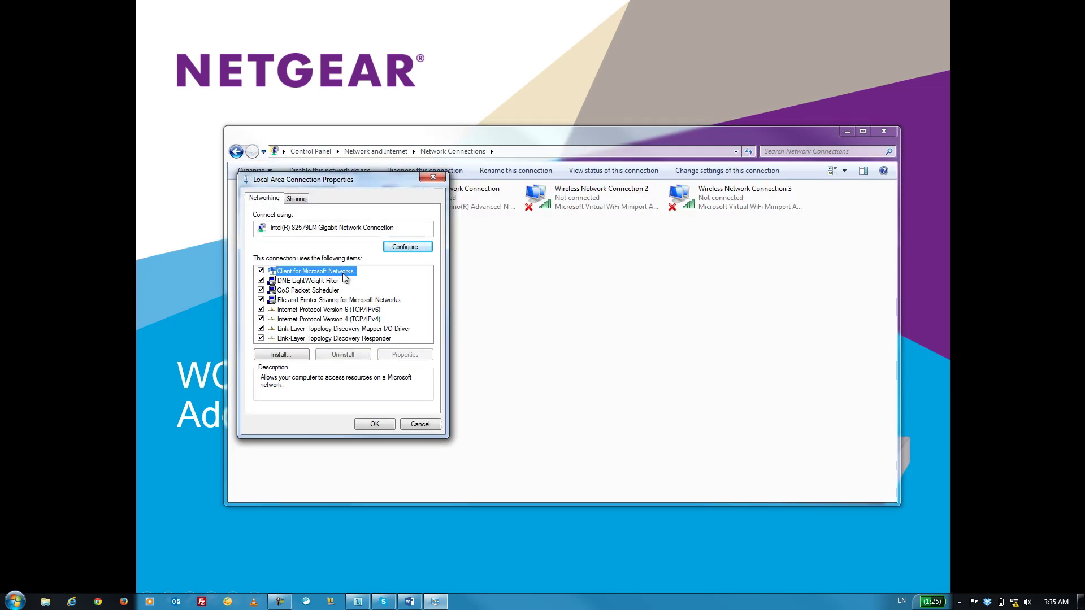
left_click(327, 319)
double_click(327, 319)
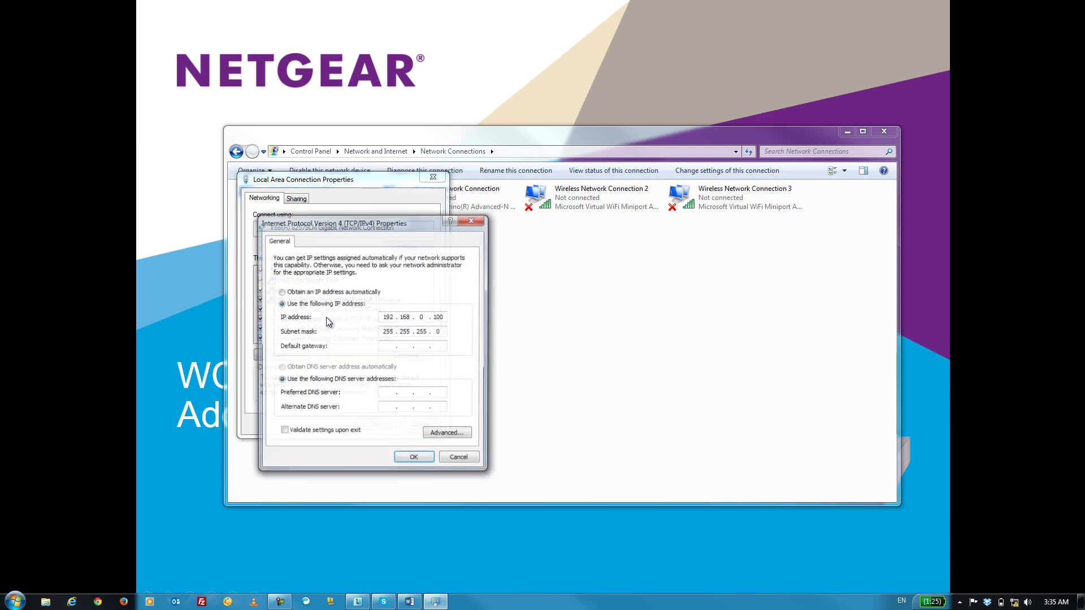
double_click(422, 318)
type("1")
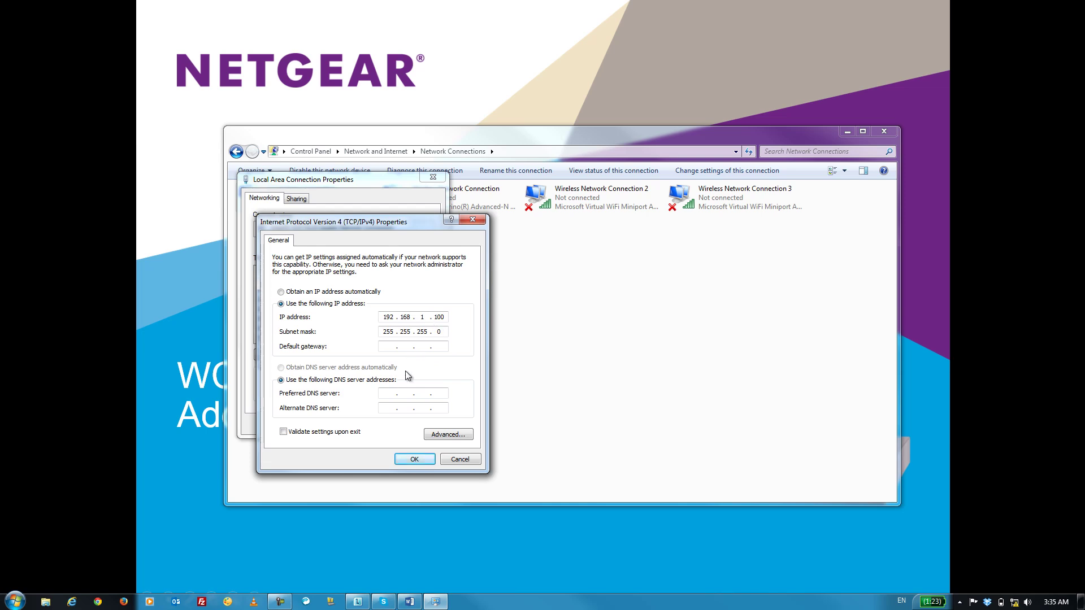
left_click(414, 458)
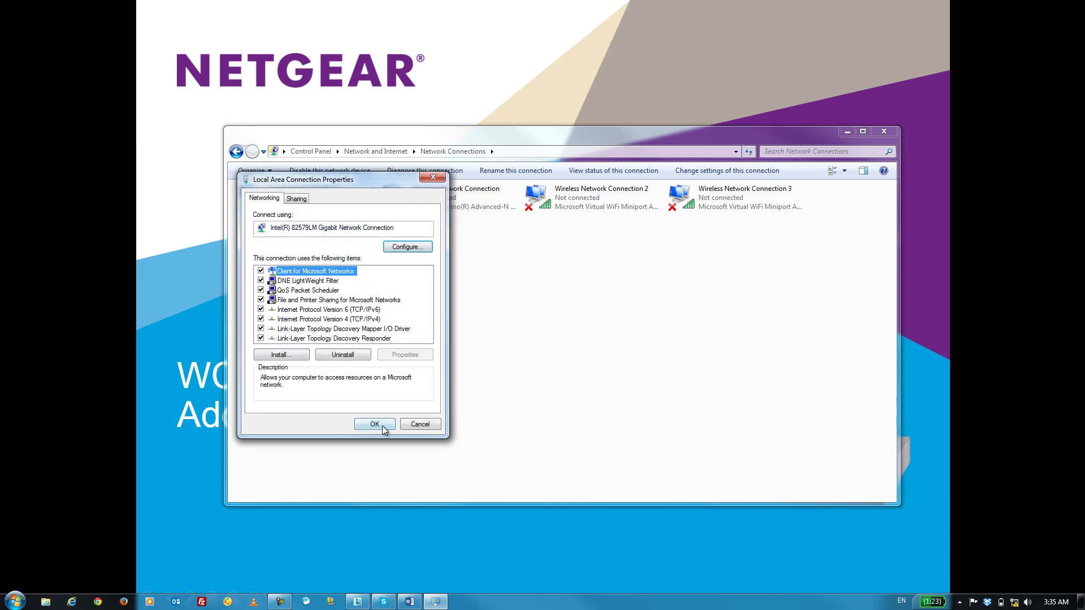
left_click(381, 426)
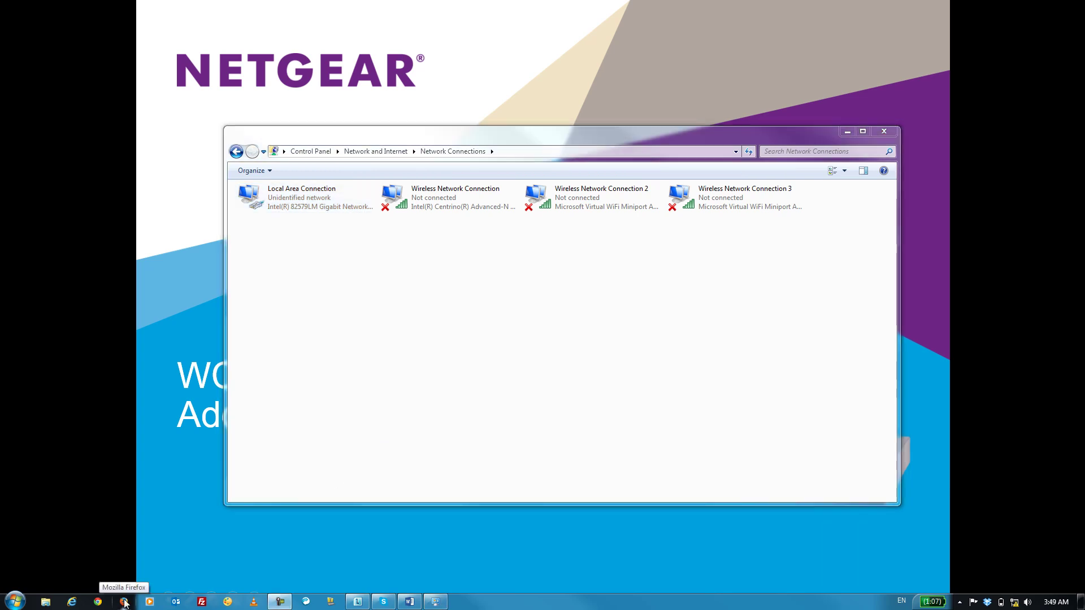
Step: Return to Firefox, load 192.168.1.220, and log in to the controller again
left_click(124, 602)
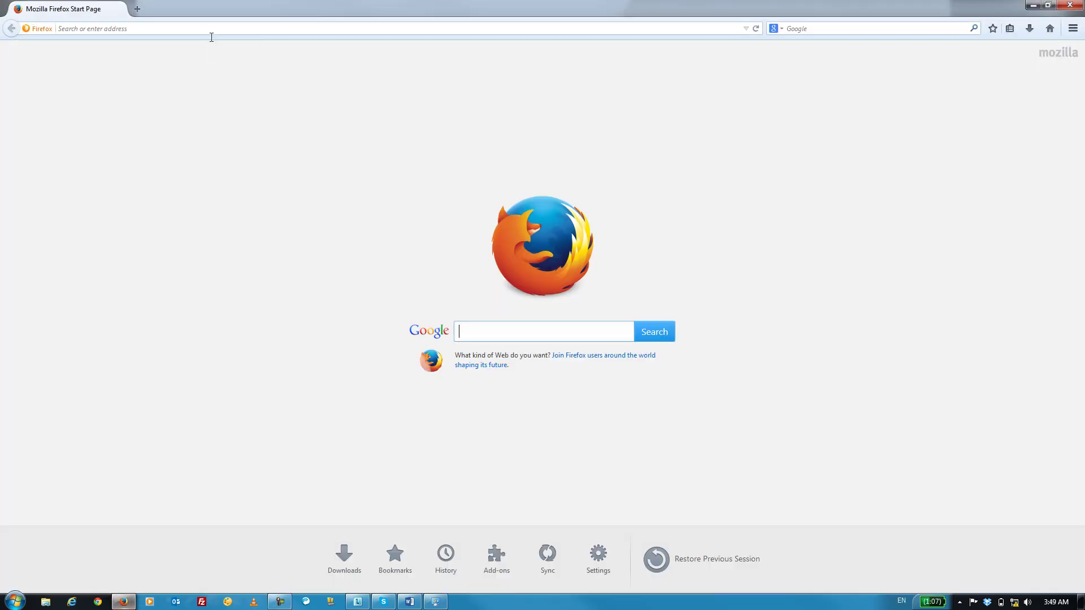
left_click(213, 28)
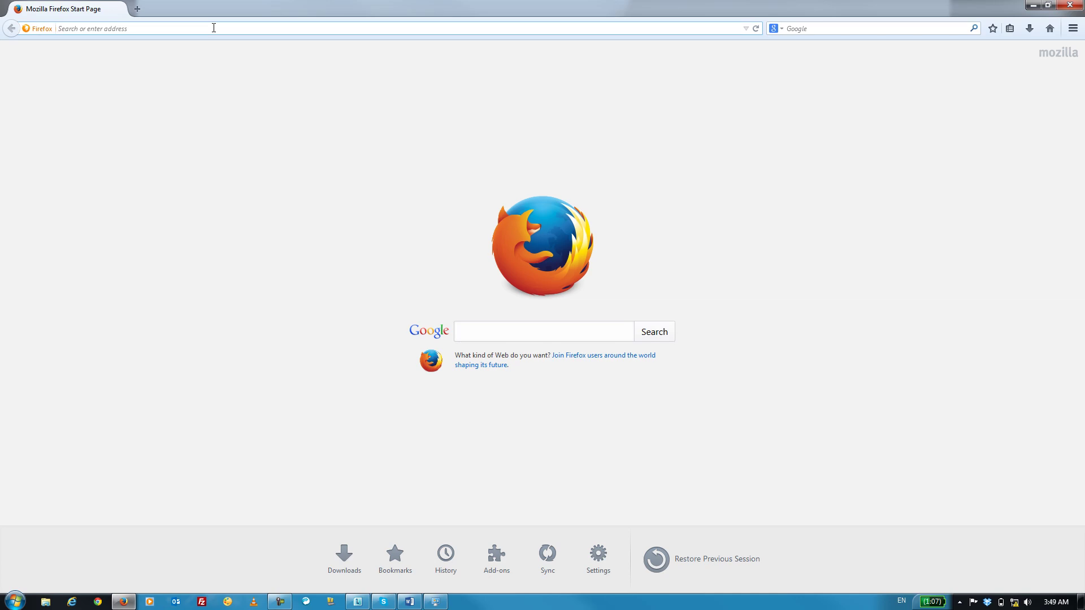
type("192.168.")
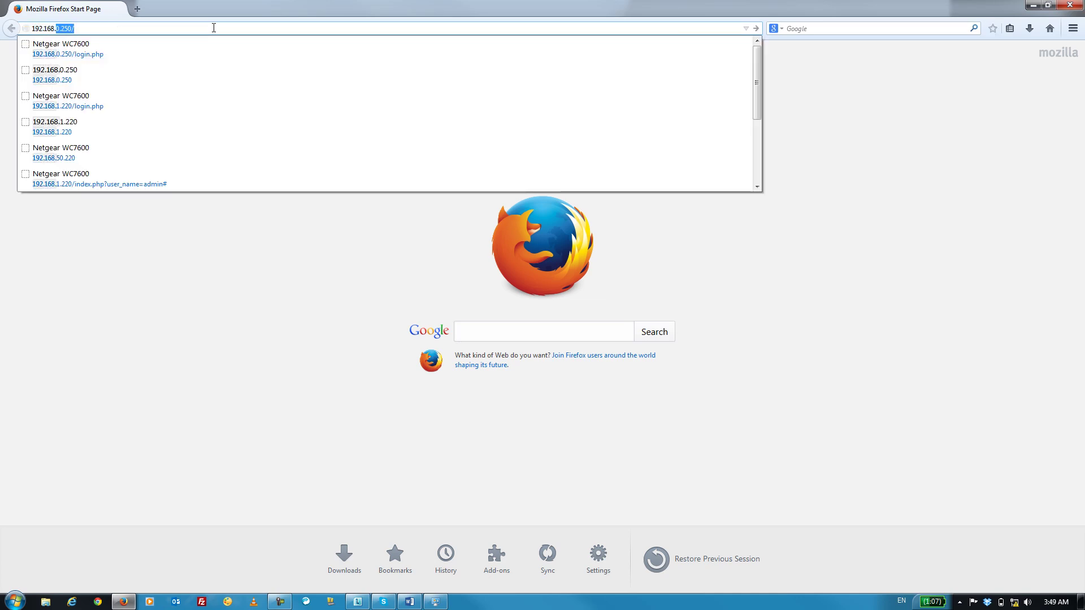
type("1.220")
key("Return")
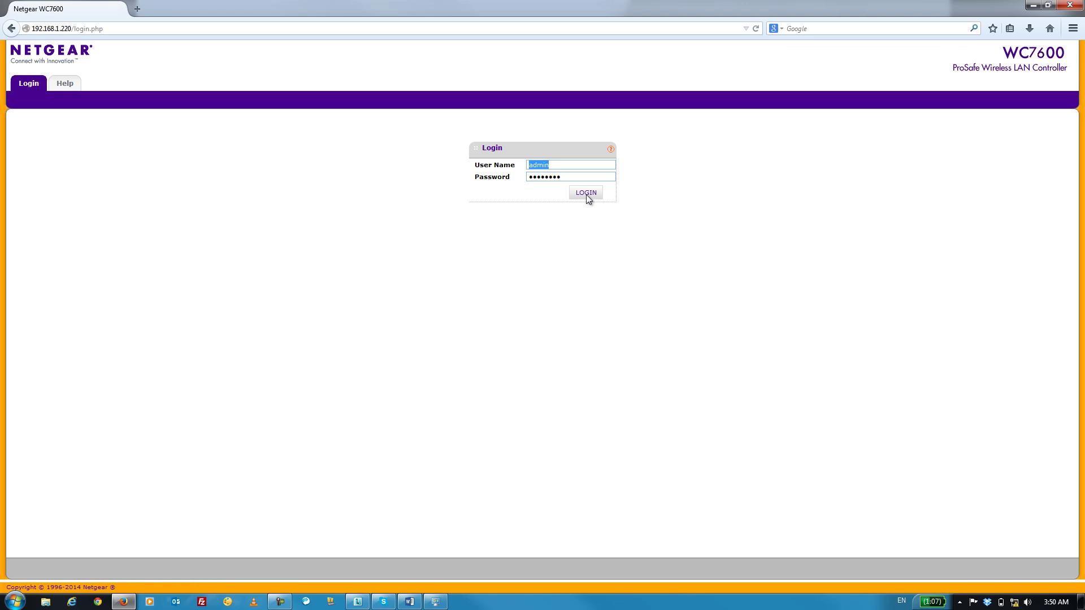
left_click(588, 195)
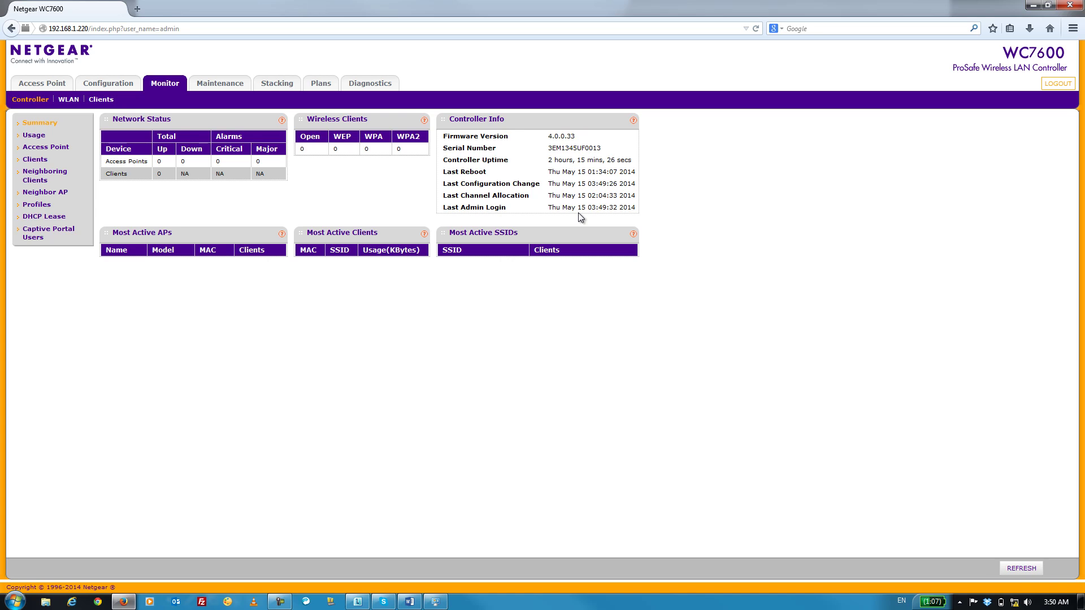
Step: Add a DHCP server on VLAN 1 with range 192.168.1.200 to 192.168.1.219
left_click(128, 91)
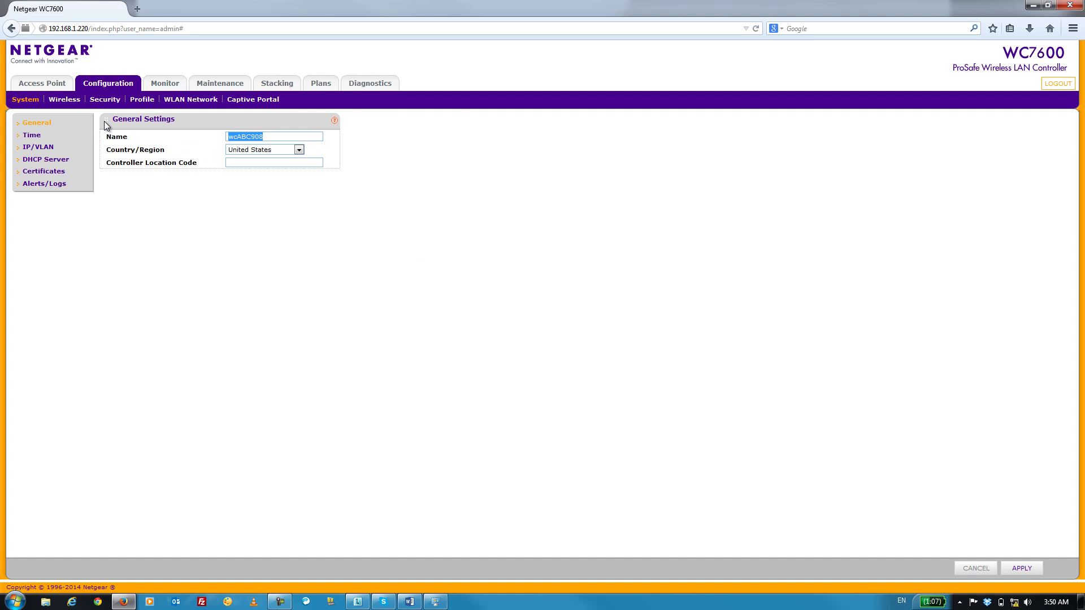
left_click(50, 161)
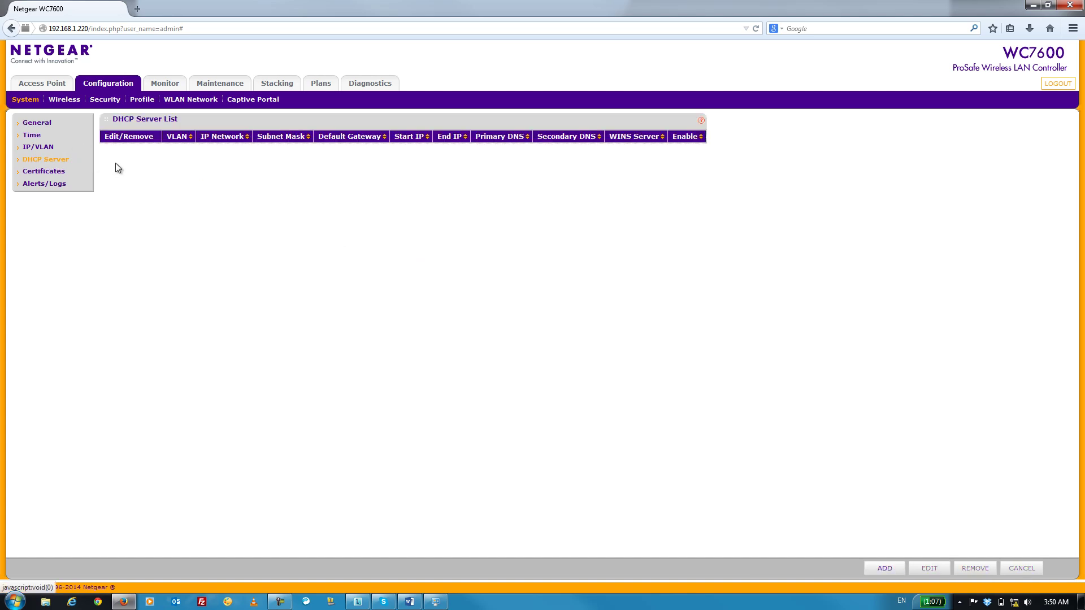
left_click(880, 568)
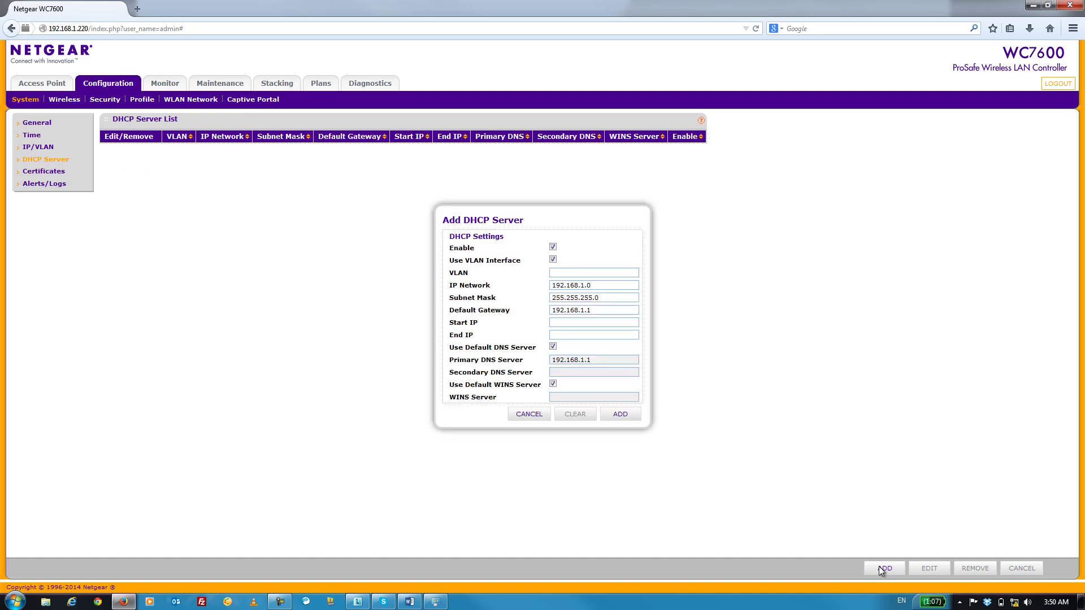
left_click(575, 270)
type("1")
left_click(568, 324)
type("192.168.1.200")
key("Tab")
type("192.168.1.219")
left_click(614, 413)
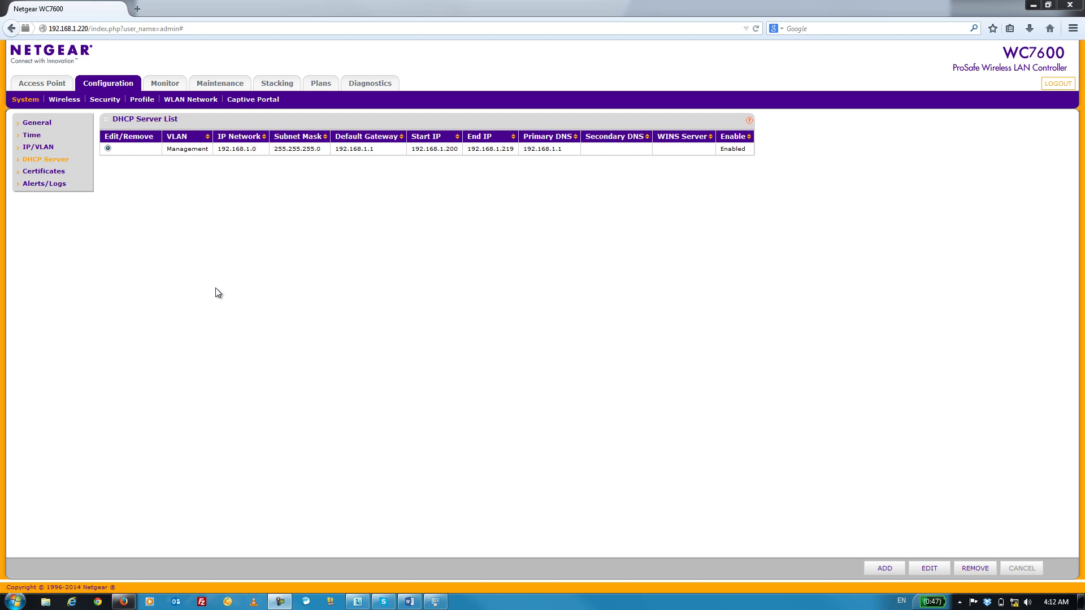
Step: Run access point discovery for factory-fresh APs and select both discovered WN370 units
left_click(44, 85)
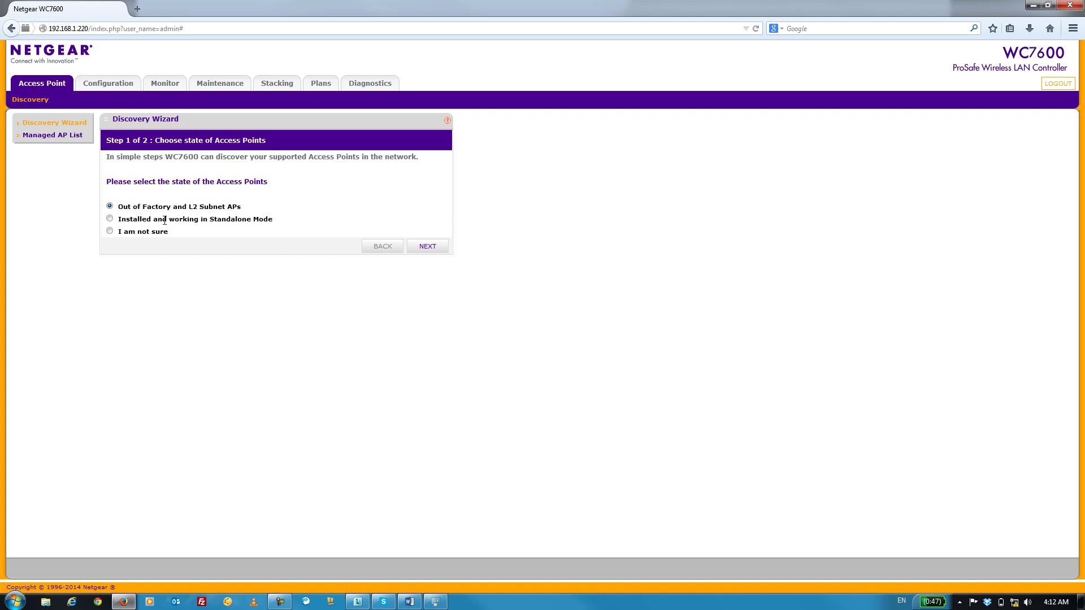
left_click(413, 249)
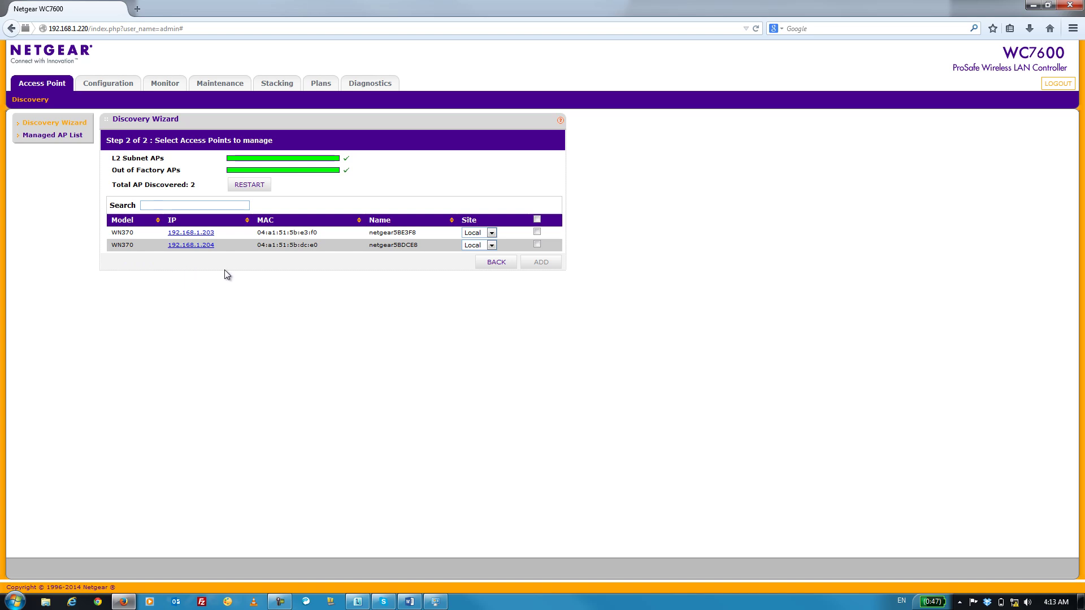
left_click(537, 233)
Step: Add the selected WN370 APs and refresh the Managed AP List until both show Connected
left_click(544, 265)
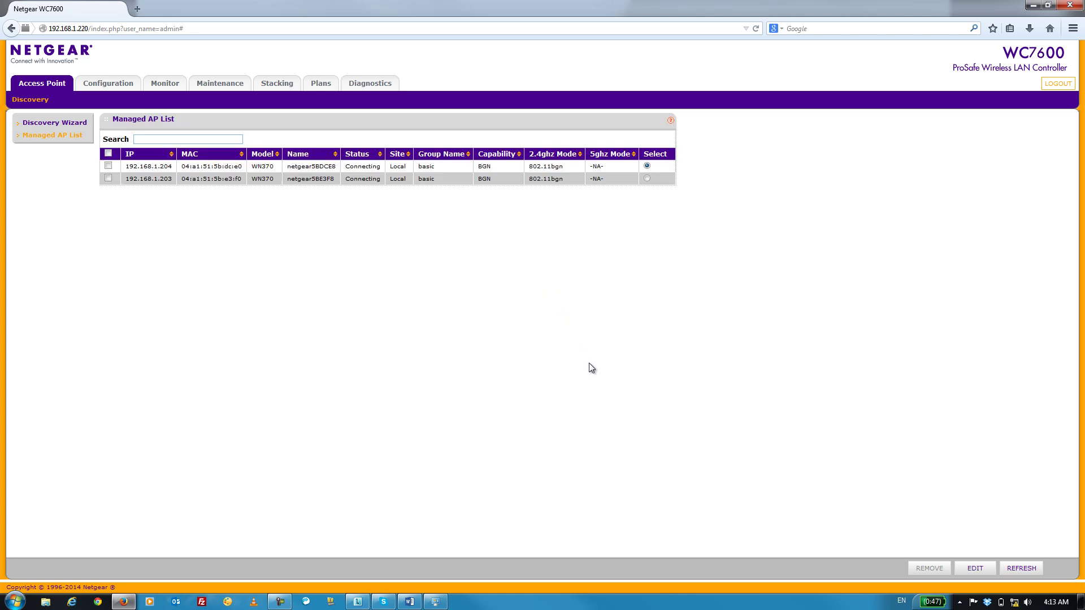
left_click(1020, 569)
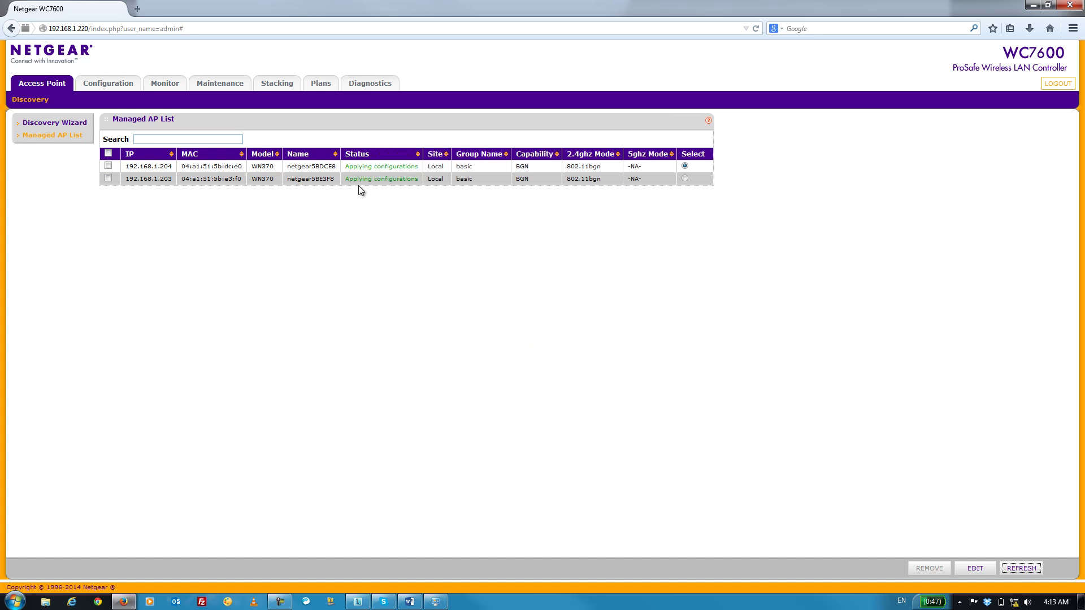
left_click(1011, 571)
left_click(1006, 570)
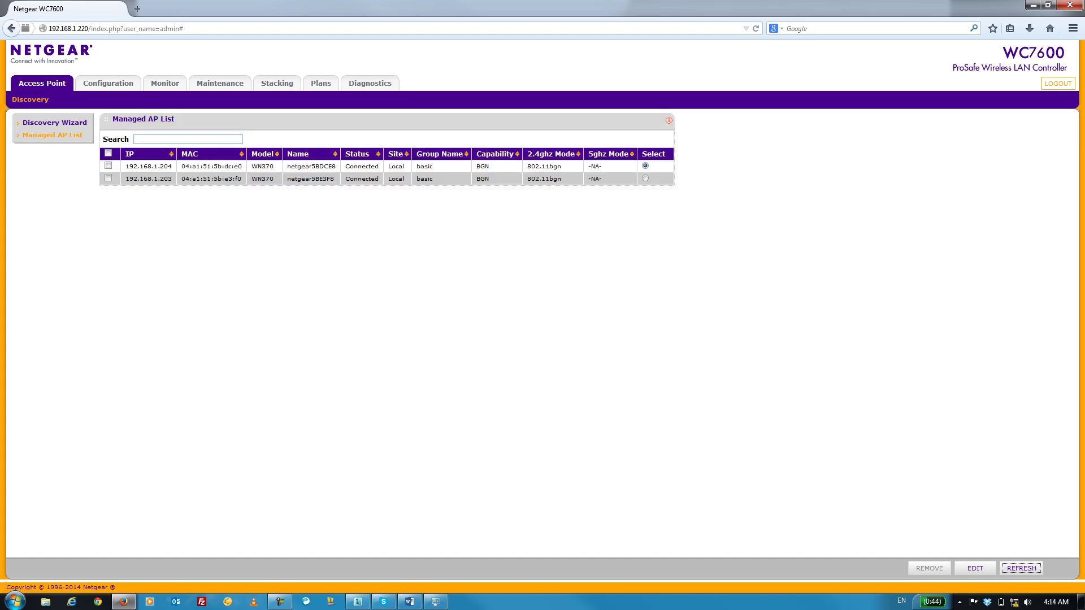